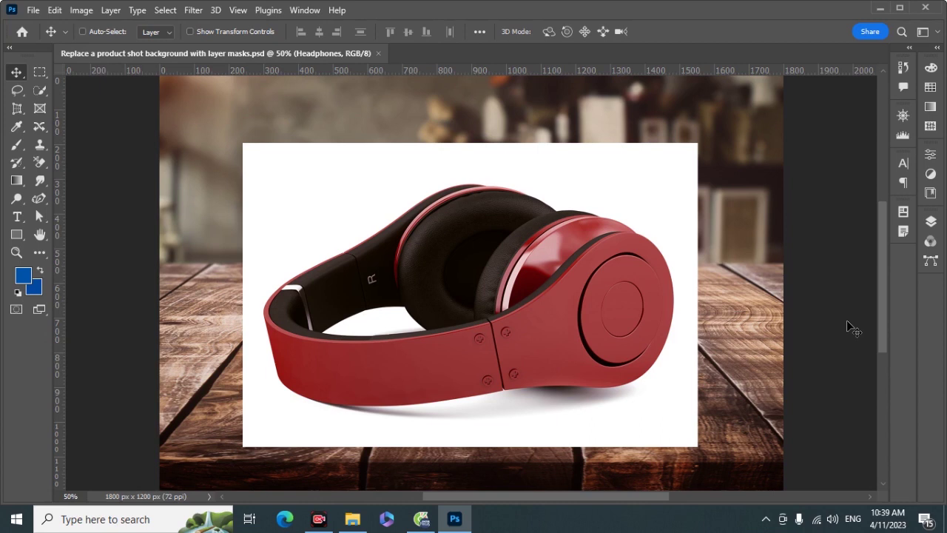
- Hide the Headphones layer in the Layers panel, leaving only the wooden tabletop visible
click(931, 224)
click(765, 198)
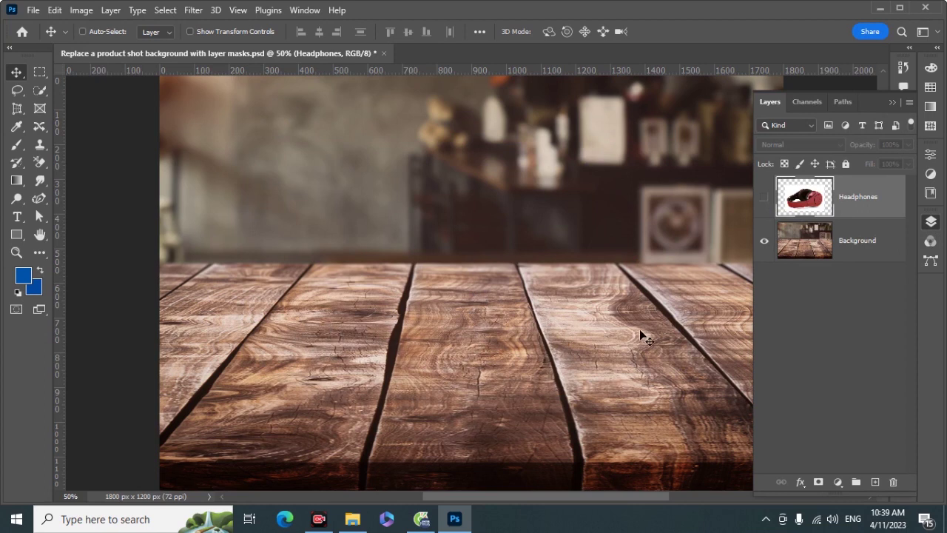
- Turn the Headphones layer's visibility back on
click(763, 199)
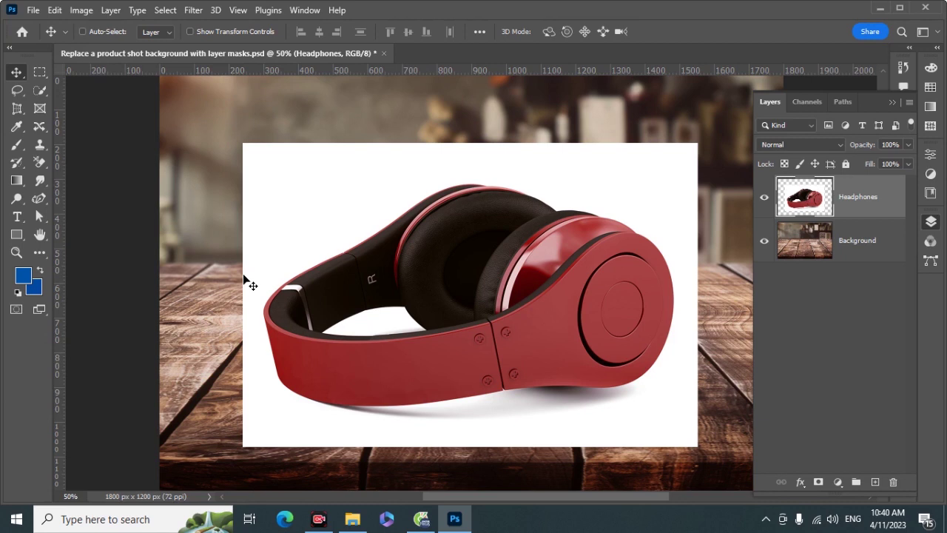
- Select the headband, earcups, lower band and headband highlight with the Quick Selection Tool
click(37, 94)
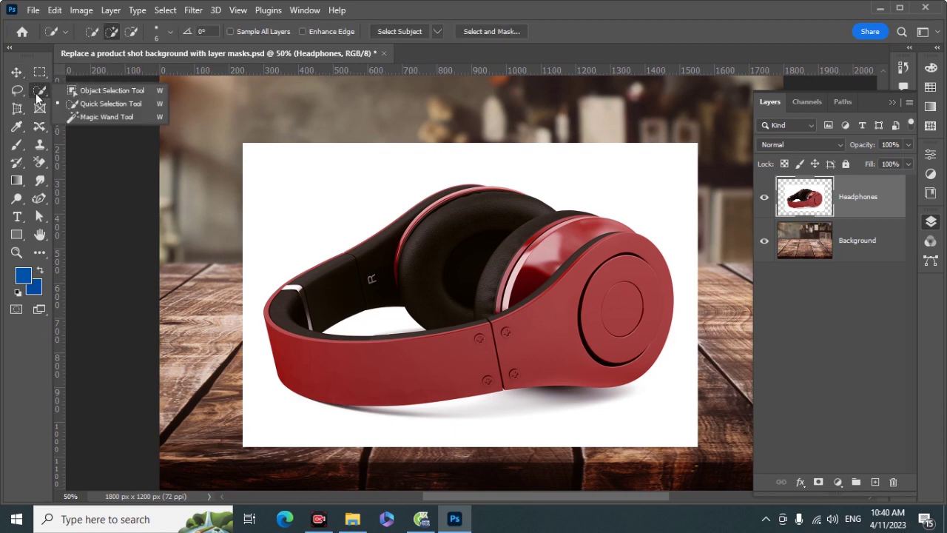
click(88, 105)
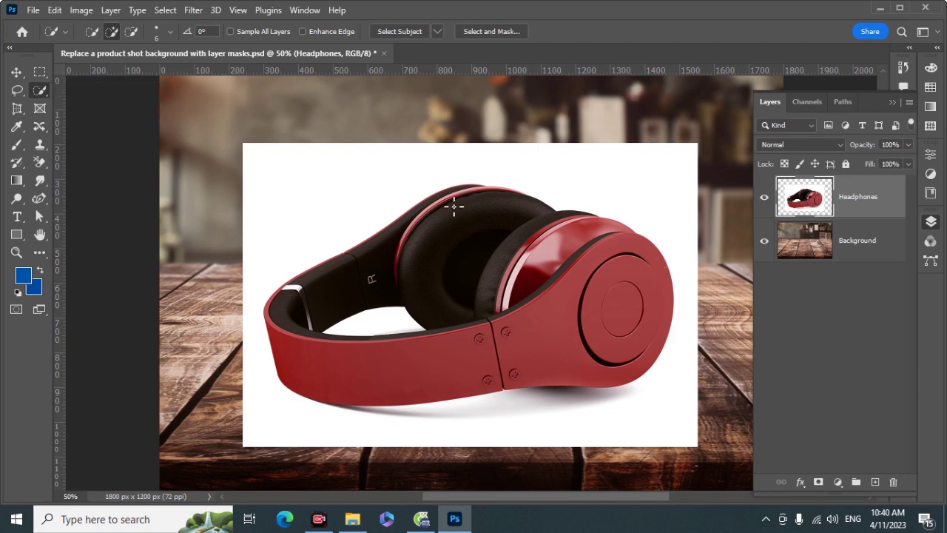
click(603, 340)
click(603, 339)
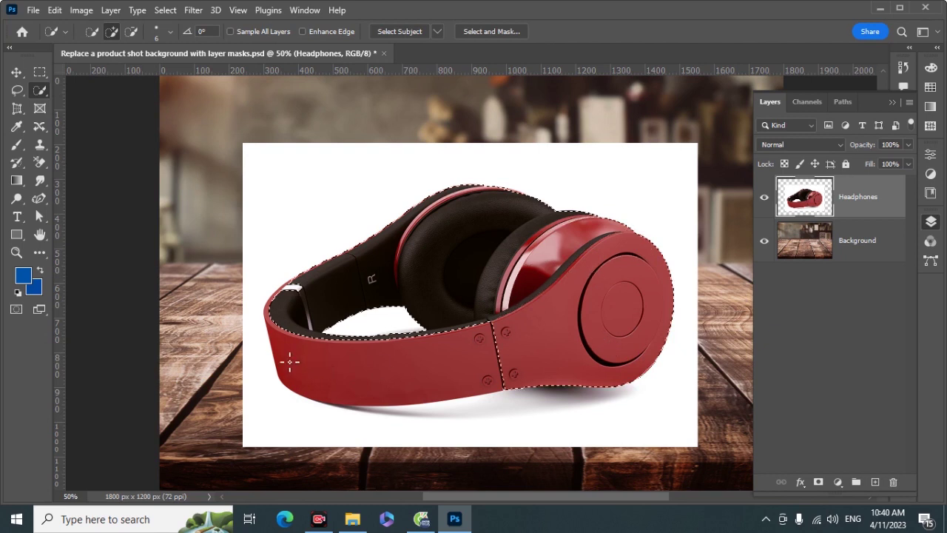
click(446, 378)
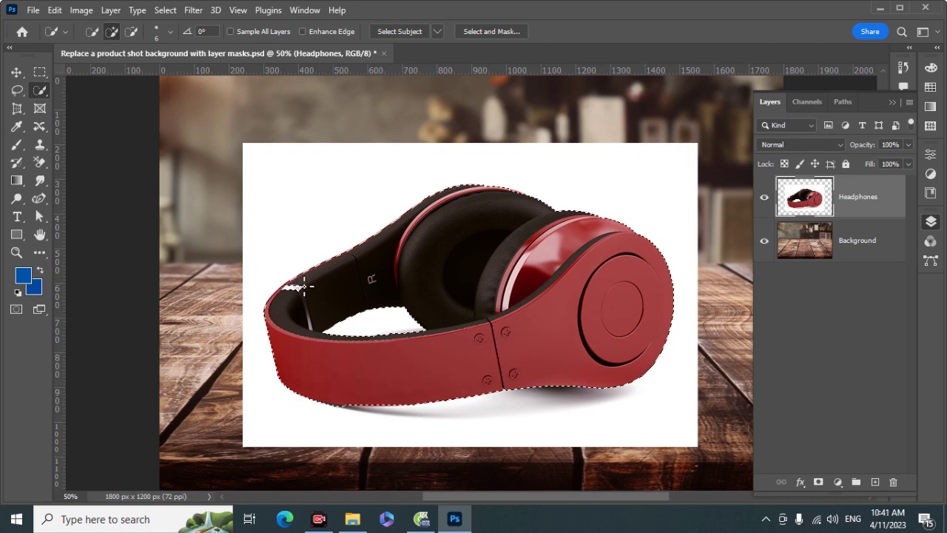
click(295, 305)
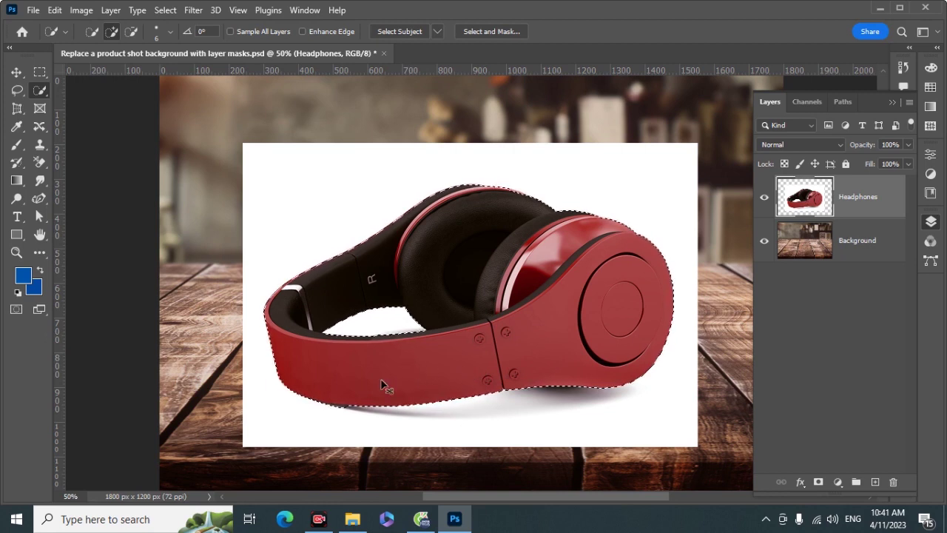
- Subtract the grey shadow under the lower band, keeping the band's red edge selected
drag(301, 383, 380, 416)
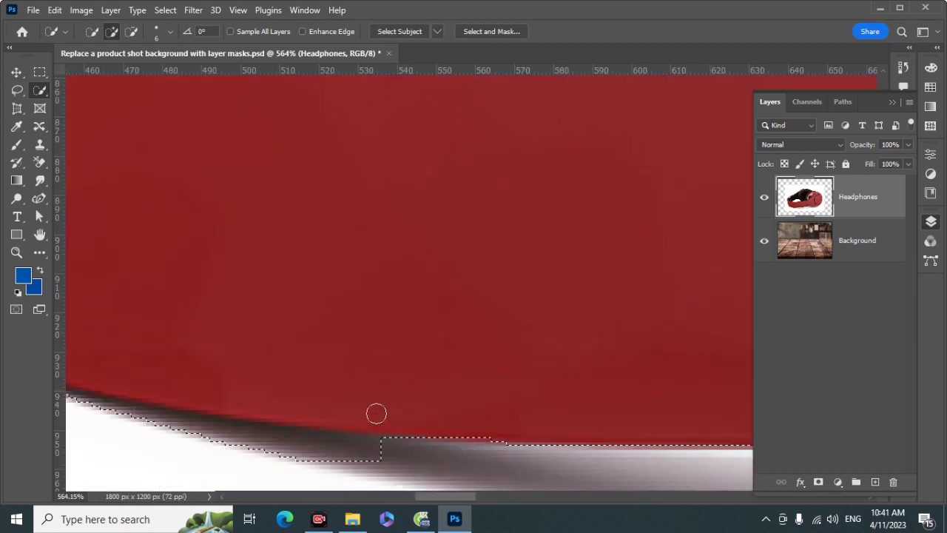
drag(372, 349, 452, 276)
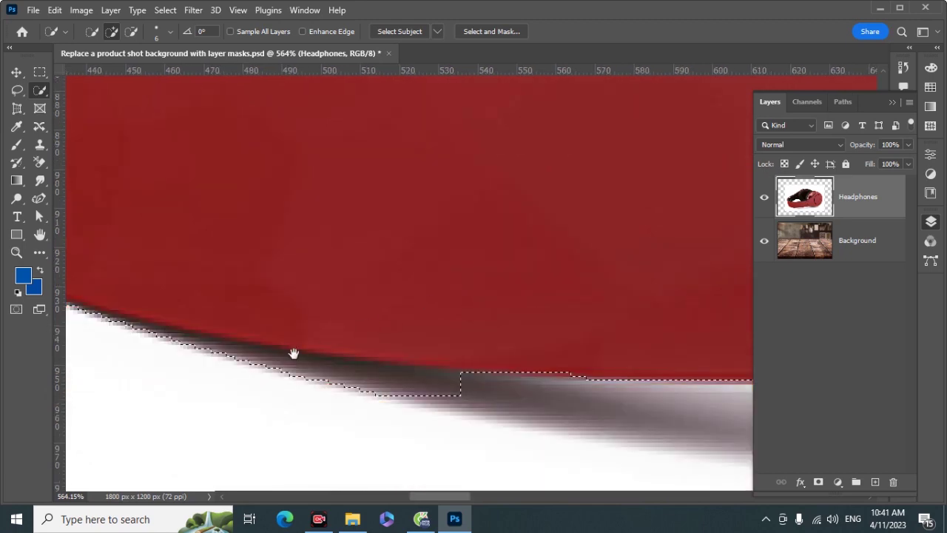
key(alt)
mouse_move(201, 360)
mouse_down()
mouse_move(466, 401)
mouse_move(456, 392)
mouse_up()
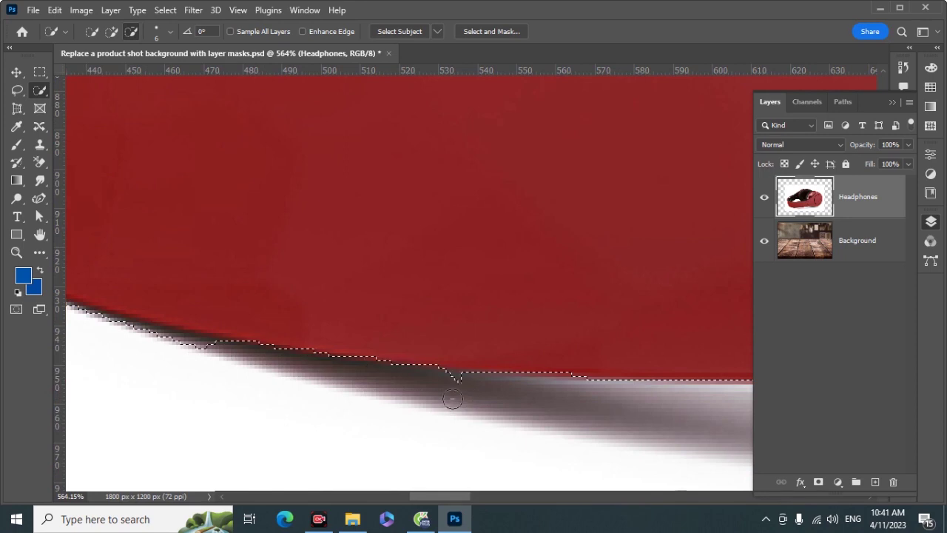
alt+click(456, 392)
mouse_move(219, 358)
mouse_down()
mouse_move(133, 336)
mouse_move(449, 379)
mouse_up()
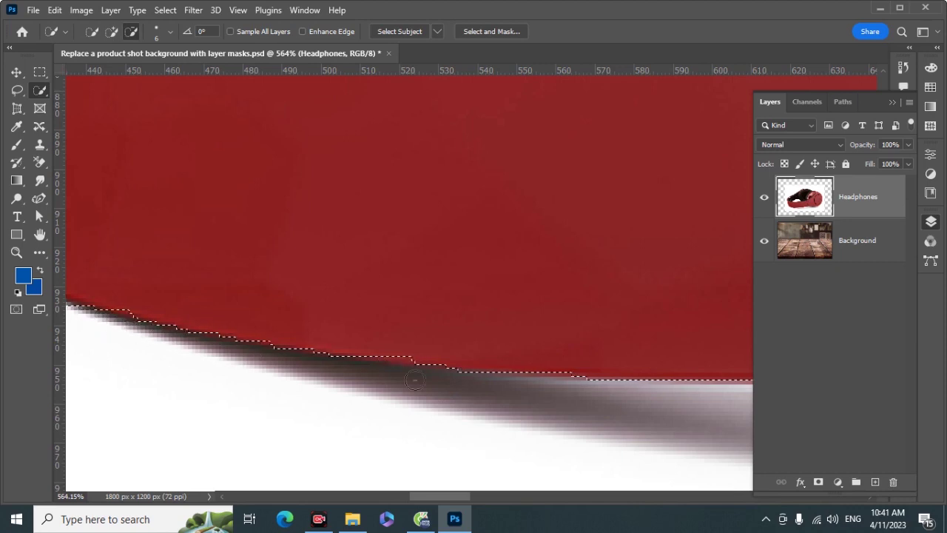
drag(387, 340, 405, 350)
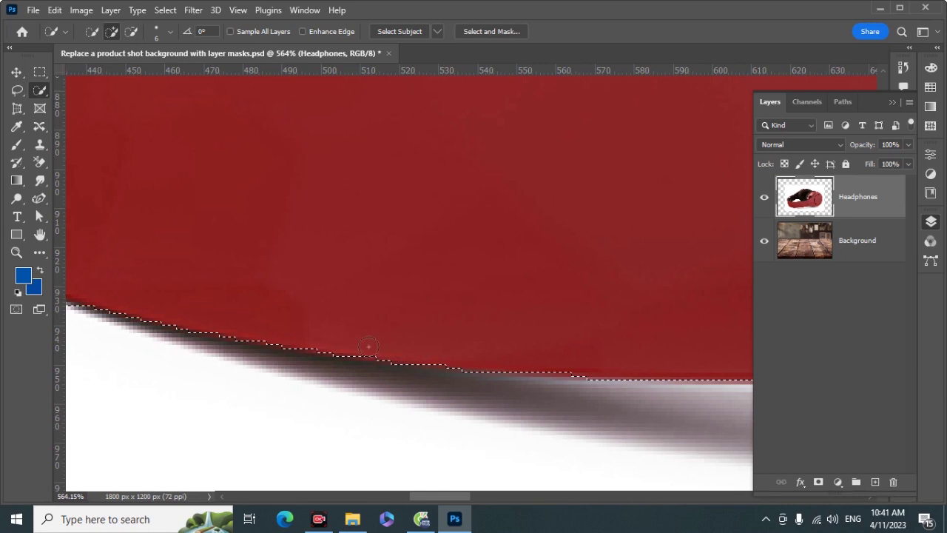
mouse_move(370, 349)
mouse_down()
mouse_move(536, 359)
mouse_move(523, 362)
mouse_up()
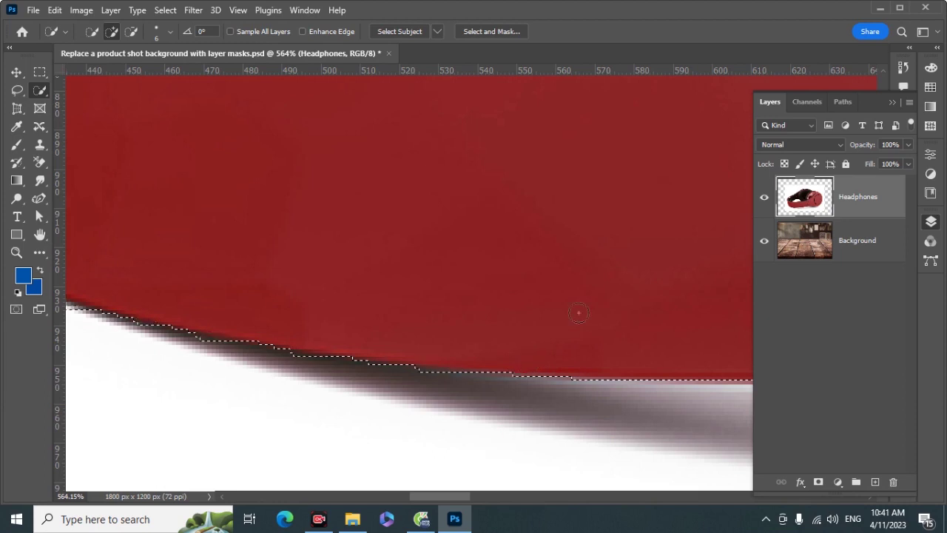
key(ctrl+0)
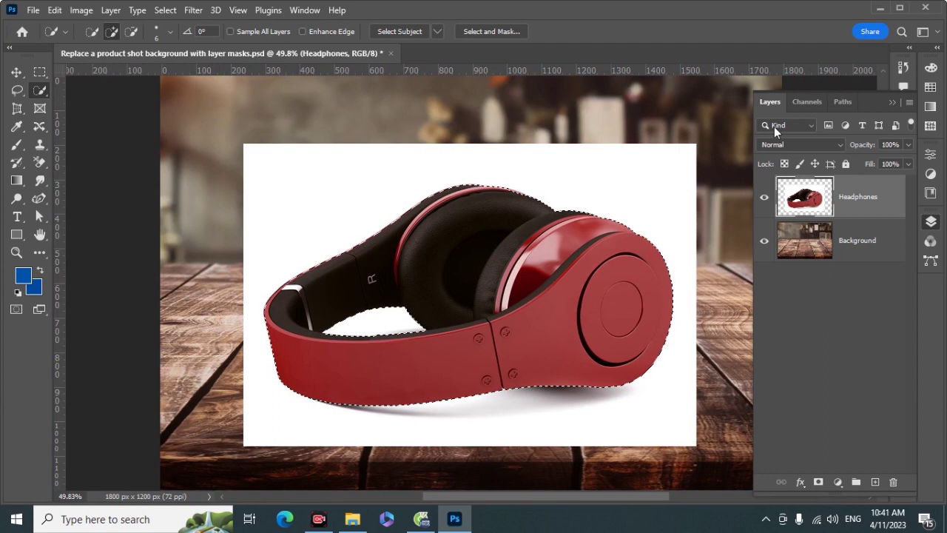
- Add a layer mask to the Headphones layer from the headphone selection
click(819, 482)
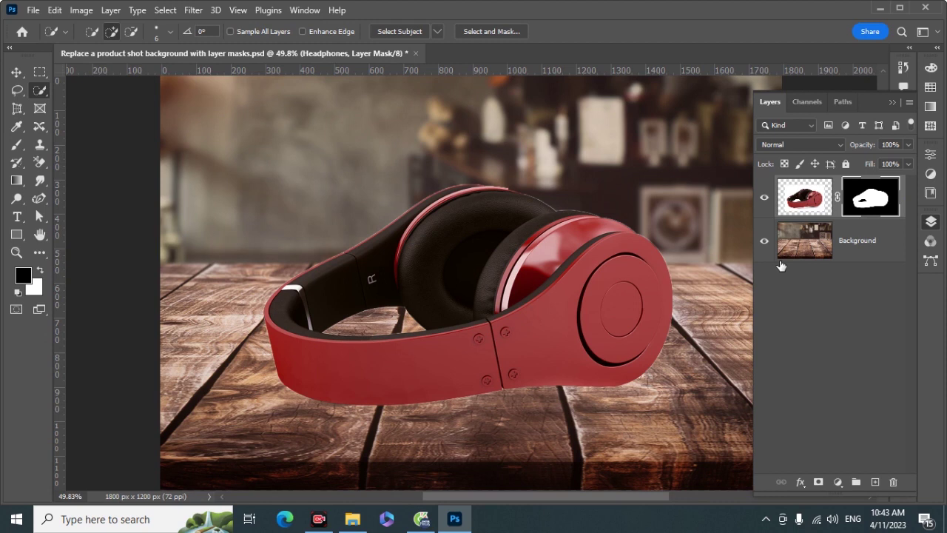
- Open the Headphones layer's blend mode list and preview Multiply
click(839, 146)
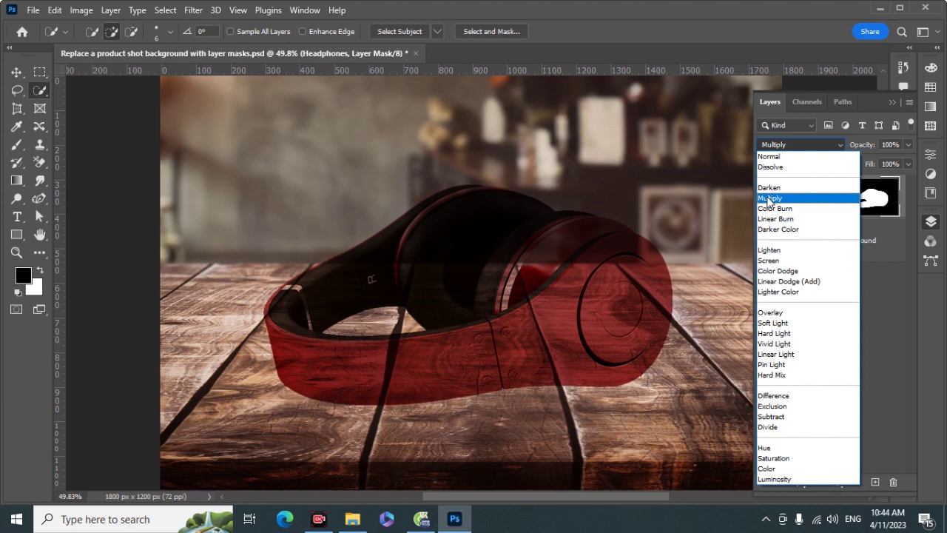
- Keep Headphones at Normal blending, deselect all layers and widen the Layers panel
click(716, 13)
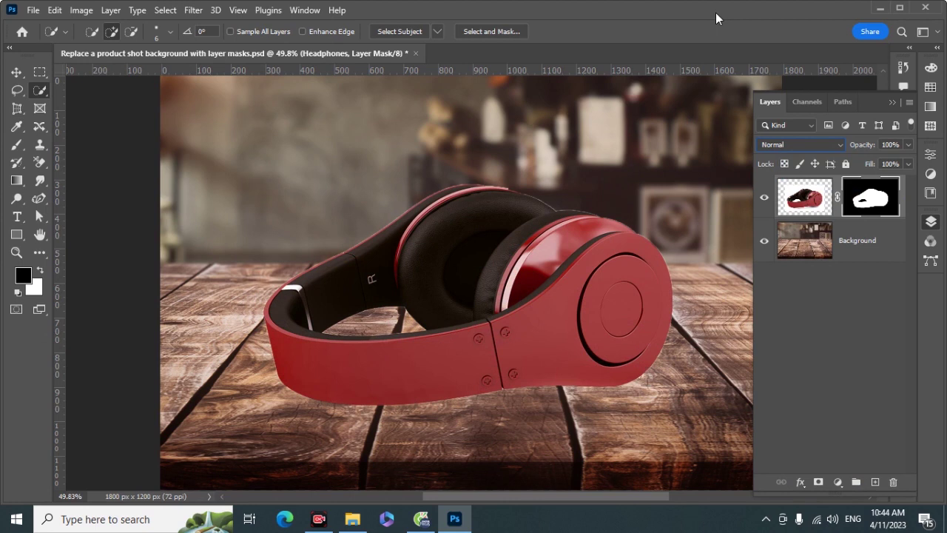
click(841, 310)
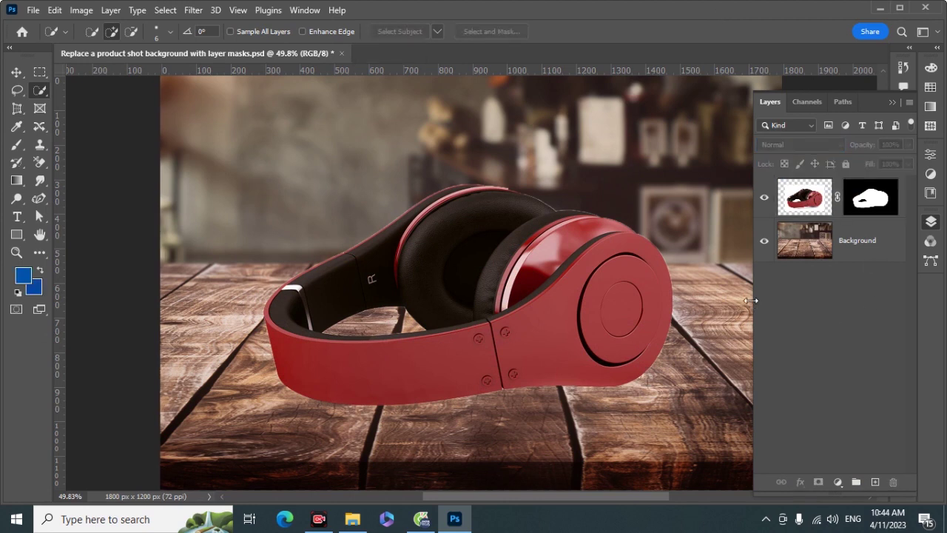
drag(751, 300, 714, 300)
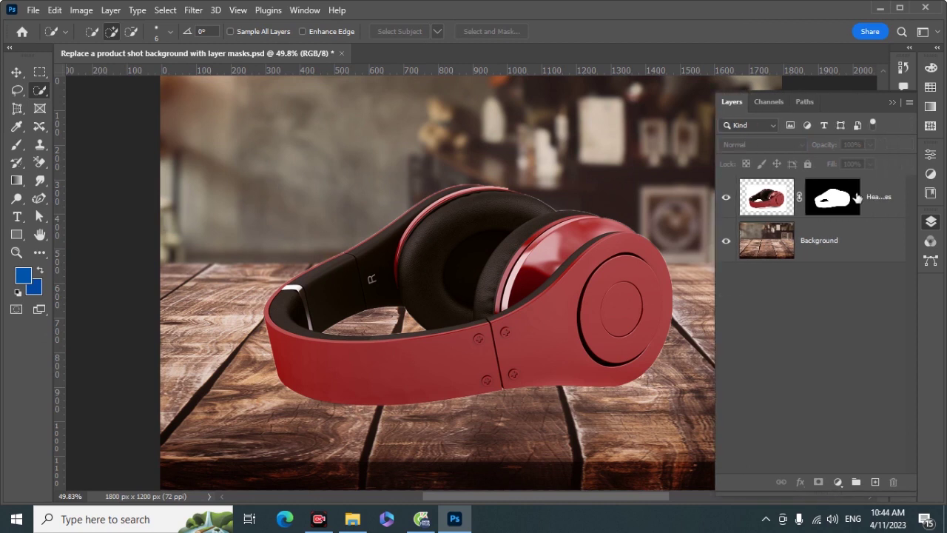
- Duplicate the masked Headphones layer with Ctrl+J and target the copy's layer mask
click(893, 210)
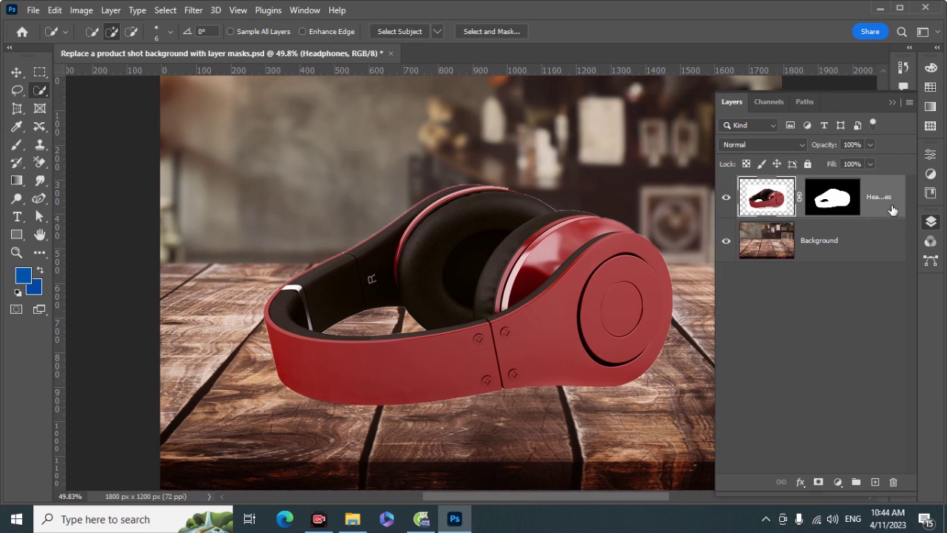
key(ctrl+j)
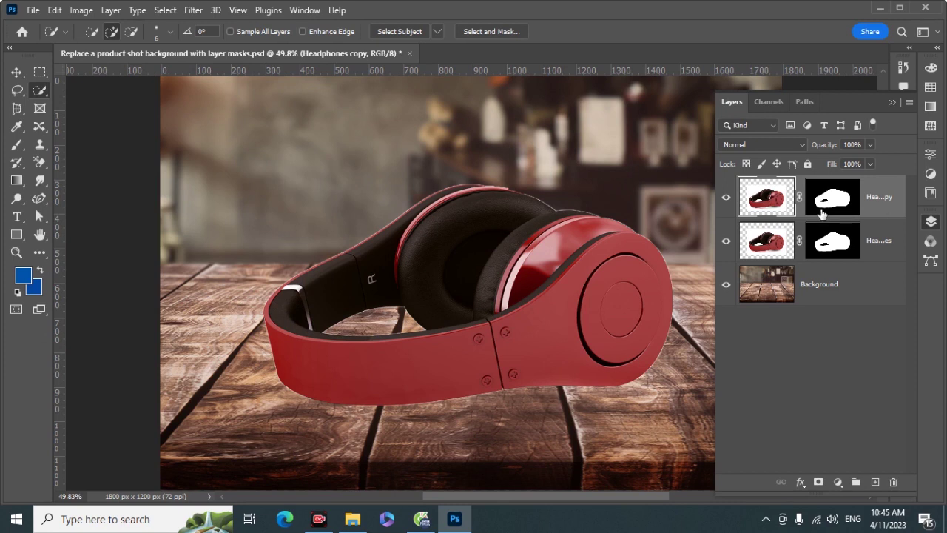
click(847, 202)
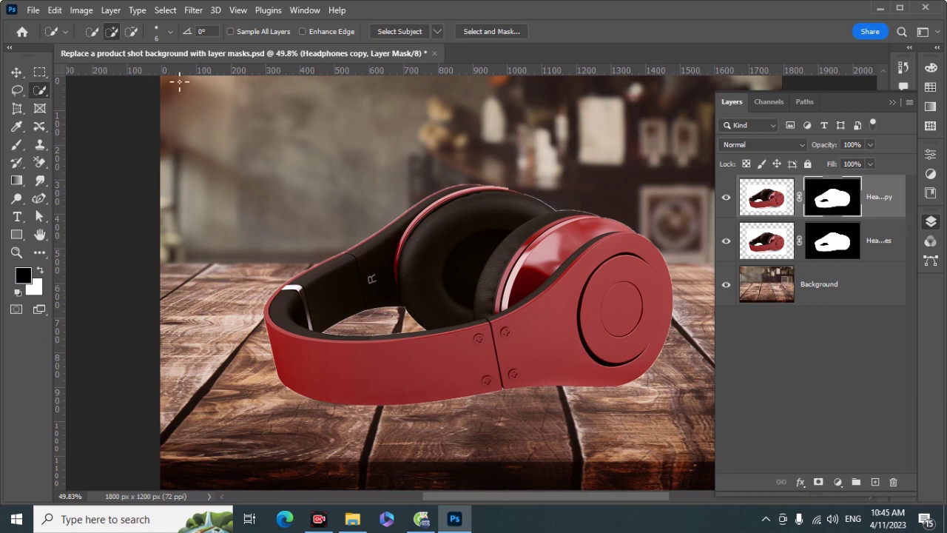
- Invert the Headphones copy's mask with Image > Adjustments > Invert and check the revealed backdrop
click(81, 11)
mouse_move(103, 46)
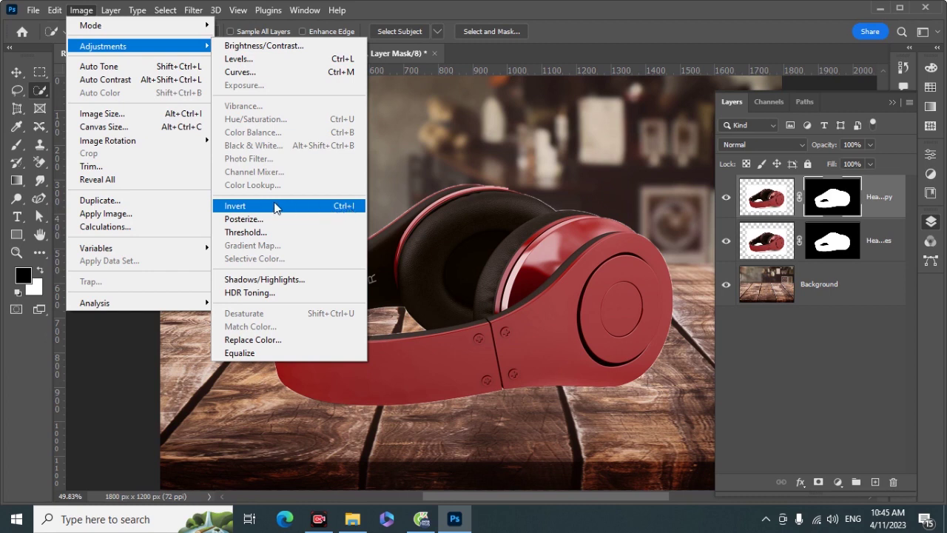
click(245, 208)
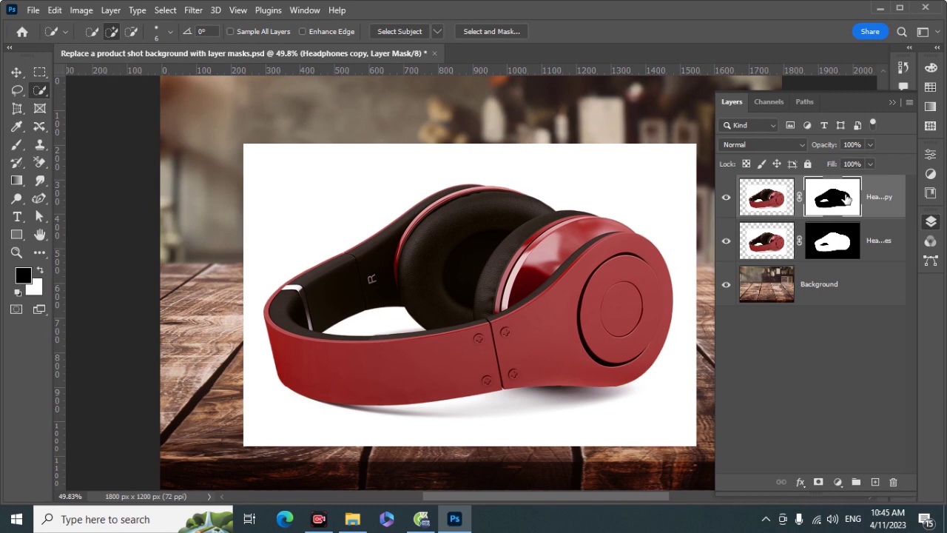
click(726, 241)
click(726, 243)
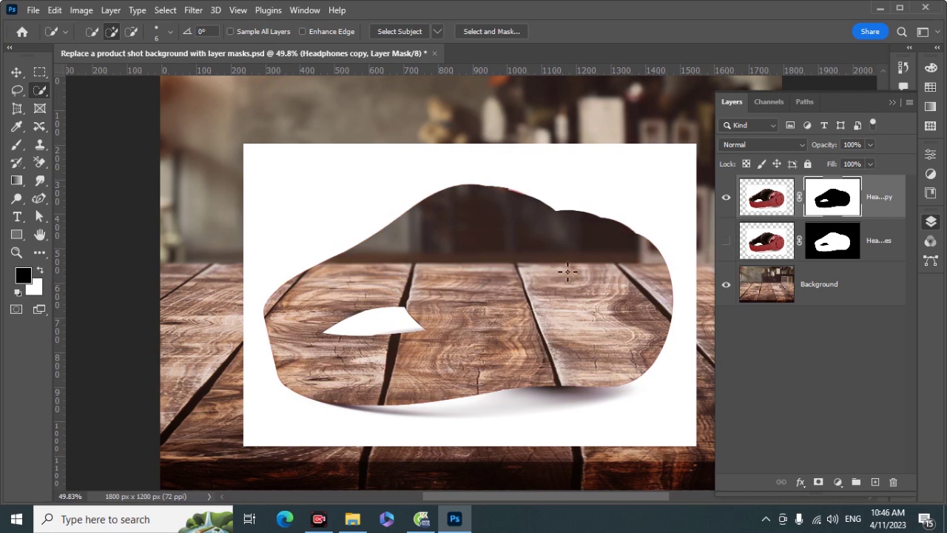
click(725, 242)
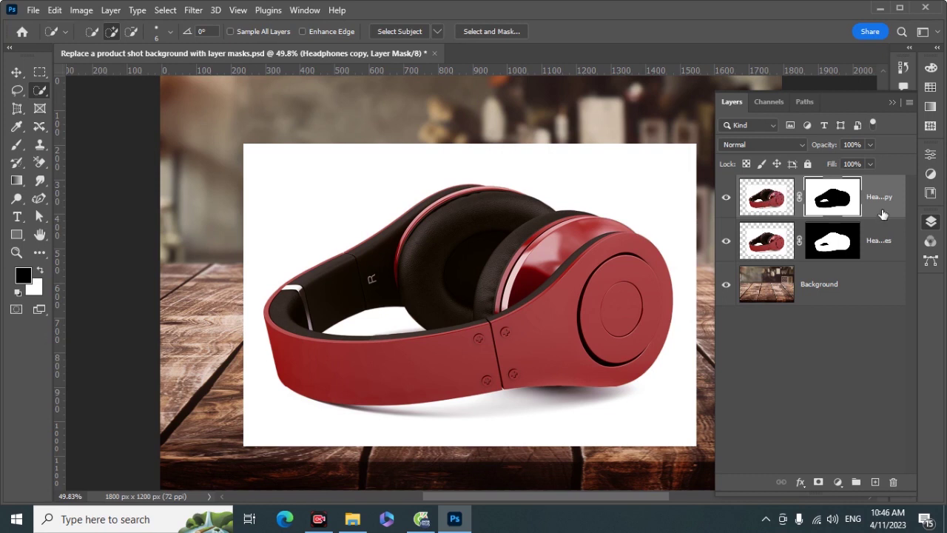
click(766, 197)
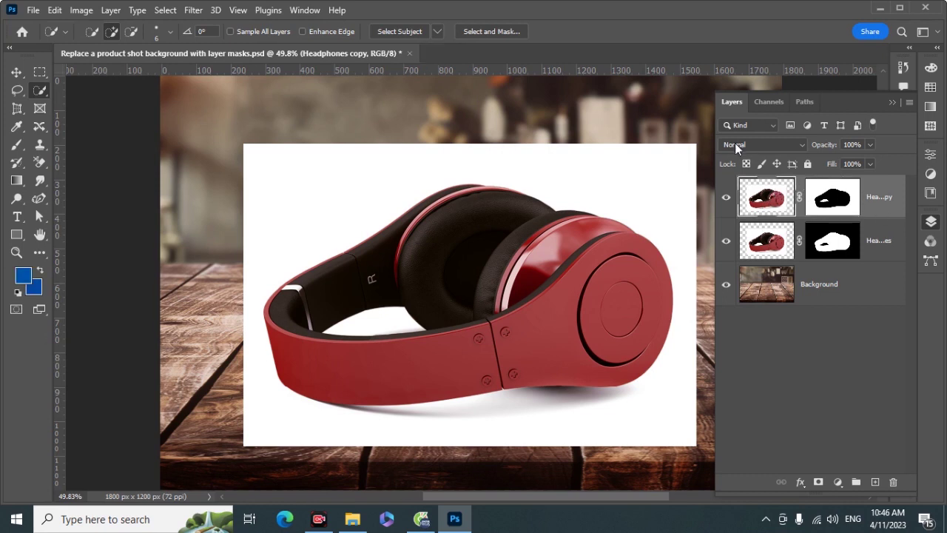
- Set the Headphones copy to Multiply and hide the original Headphones layer
click(801, 145)
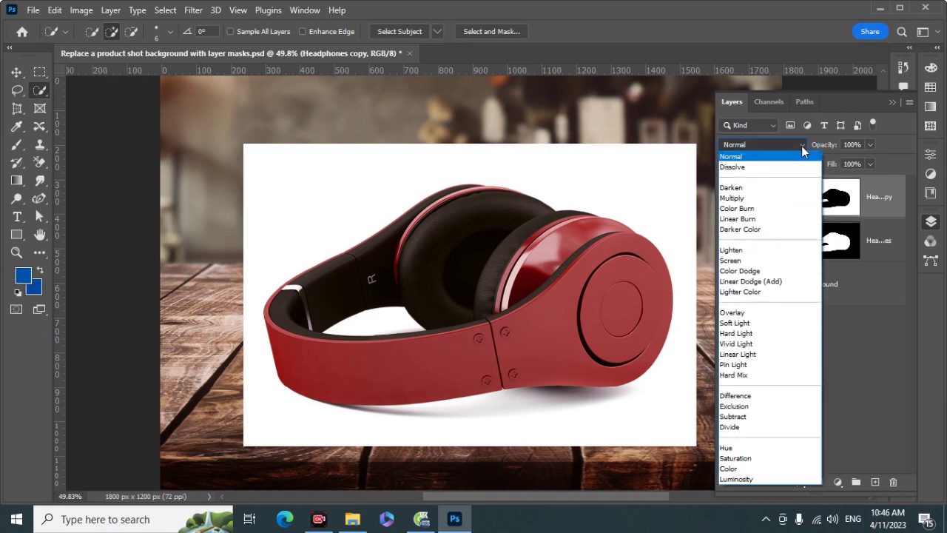
click(736, 200)
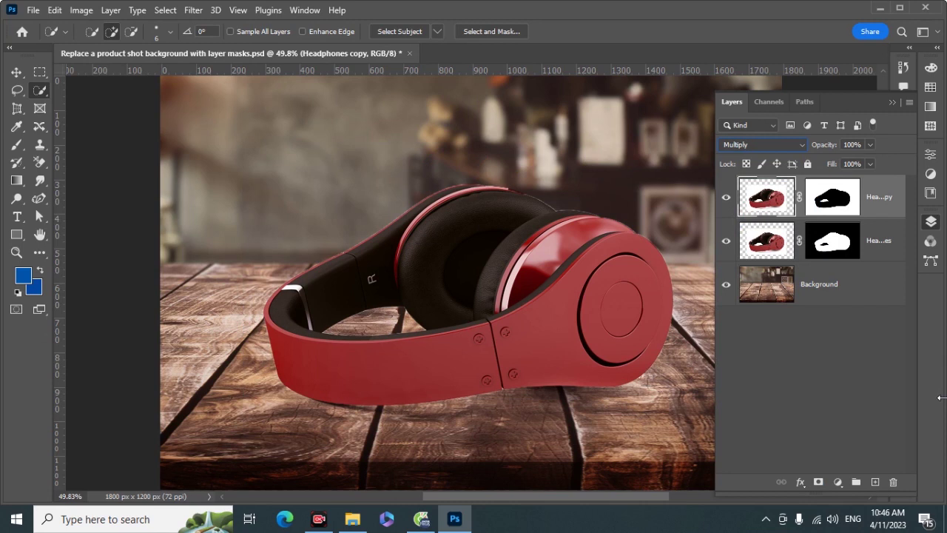
click(725, 241)
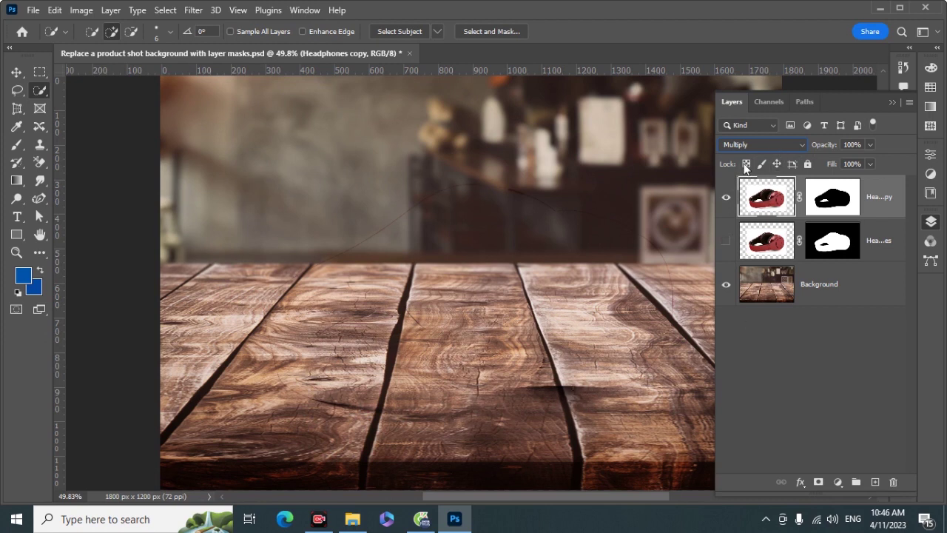
- Make the original Headphones layer visible again above the Multiply shadow copy
click(725, 242)
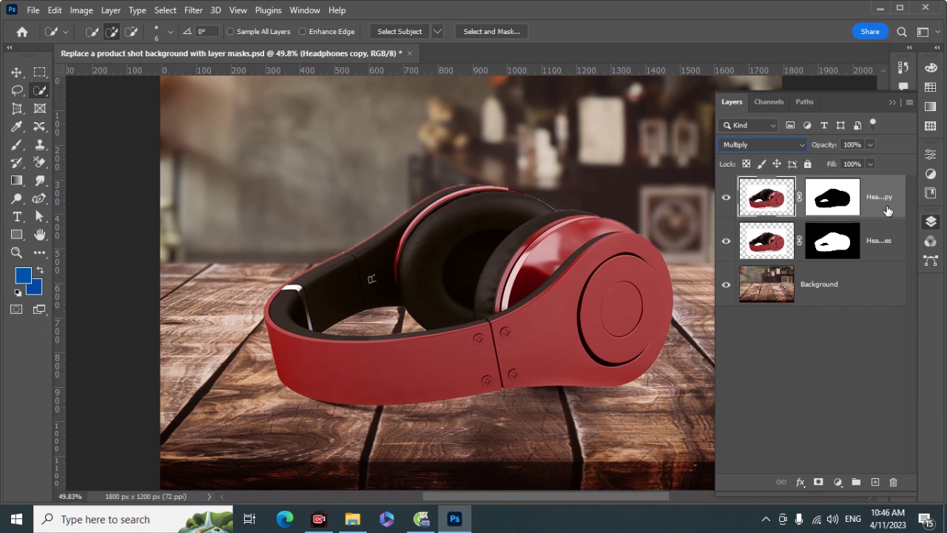
key(ctrl+j)
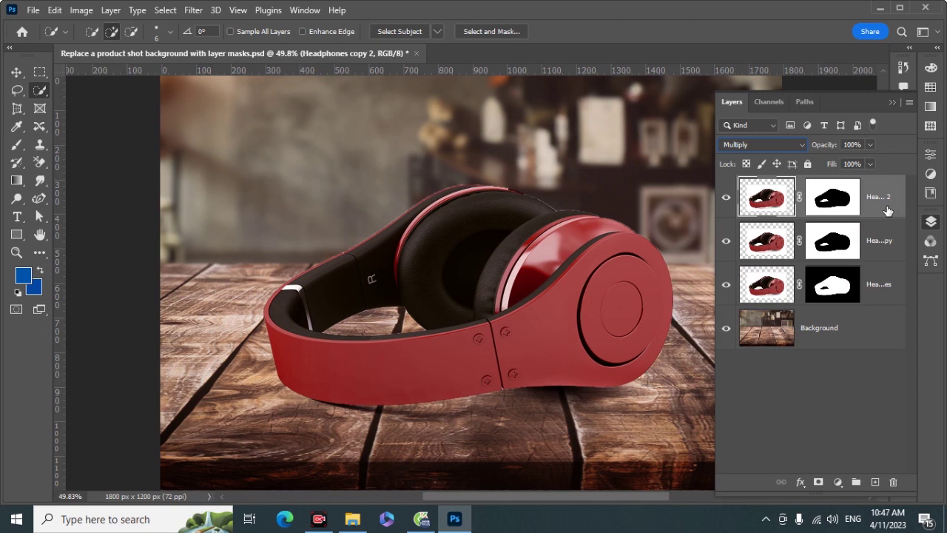
key(ctrl+j)
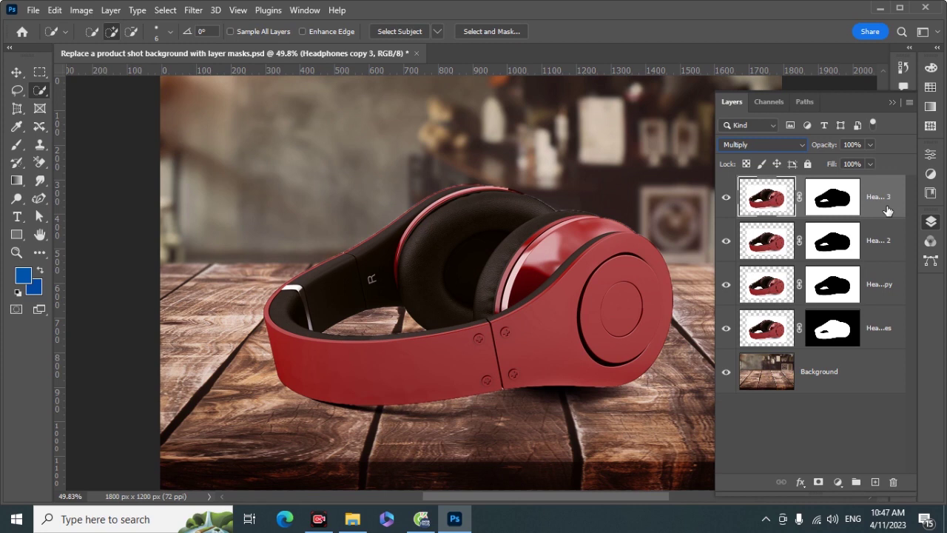
drag(880, 244, 893, 481)
drag(888, 203, 892, 482)
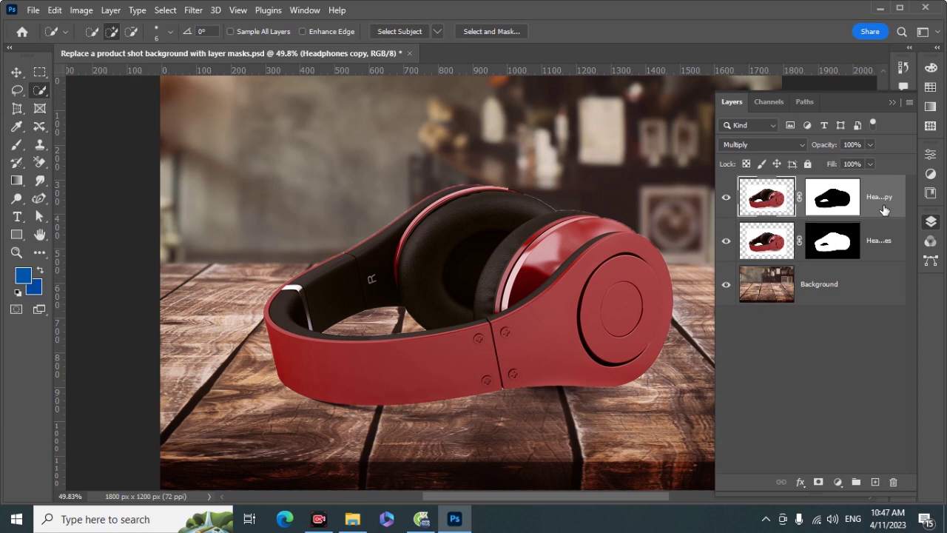
key(i)
- Apply Levels to the Headphones copy with the black input at 112 to darken the shadow
key(ctrl+l)
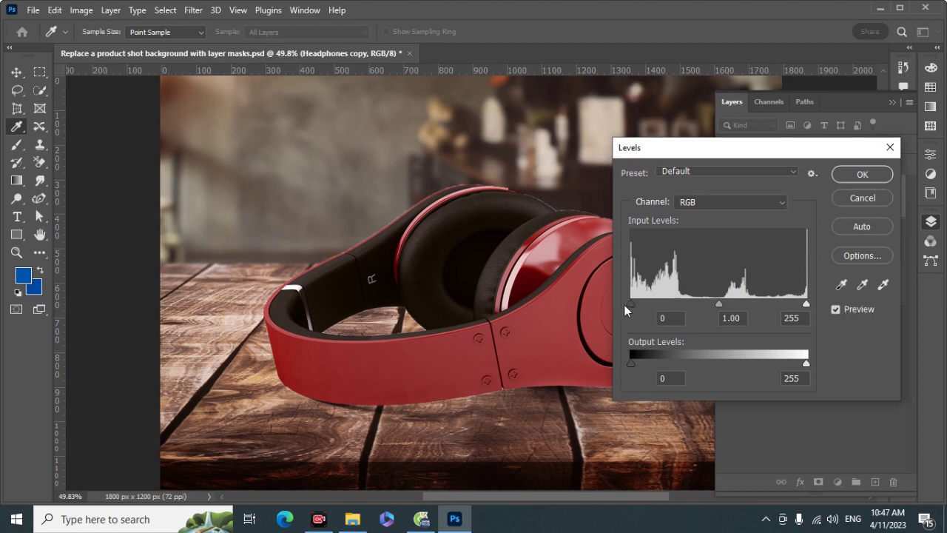
drag(631, 302, 701, 307)
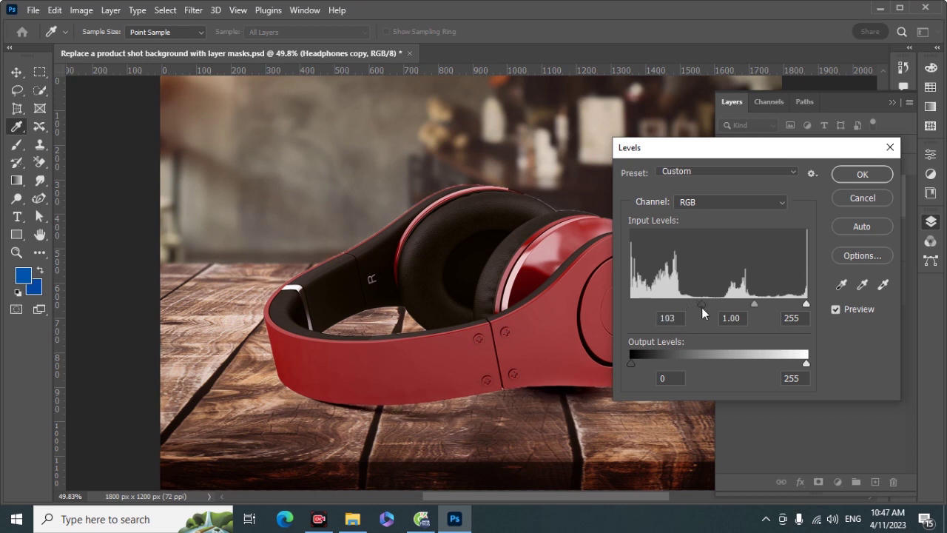
drag(701, 307, 719, 304)
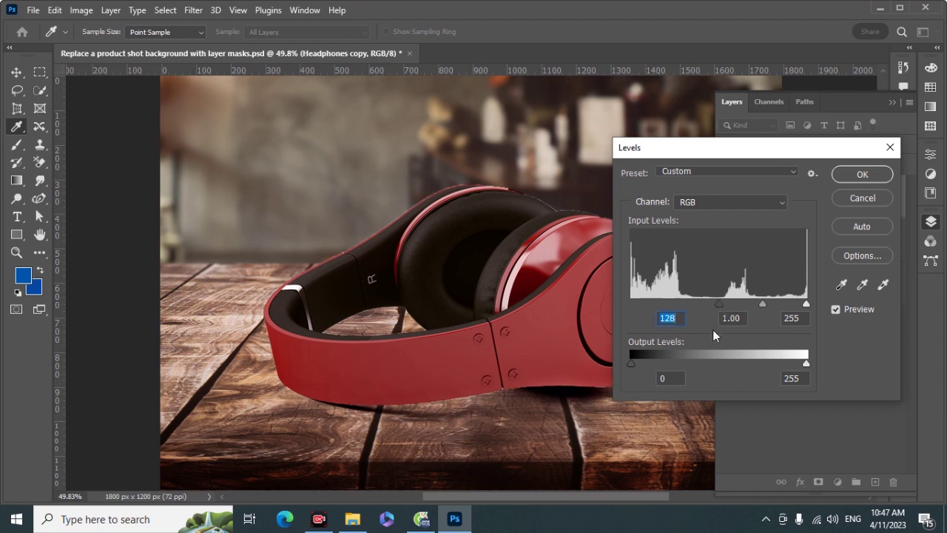
drag(719, 305, 707, 304)
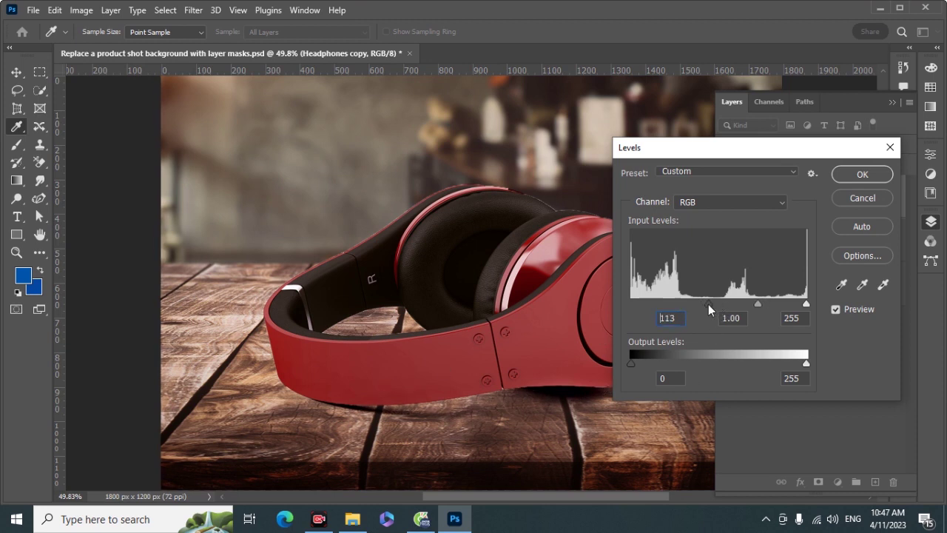
key(Down)
click(859, 178)
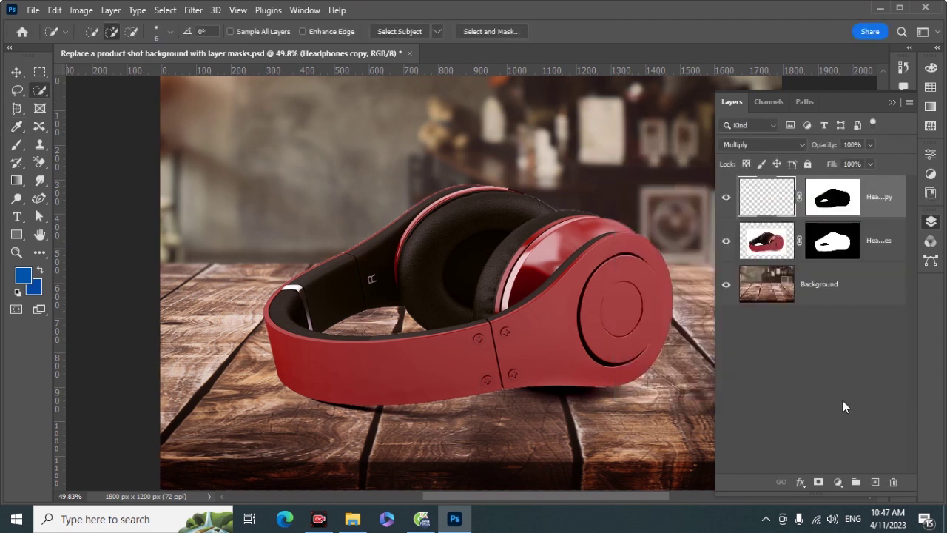